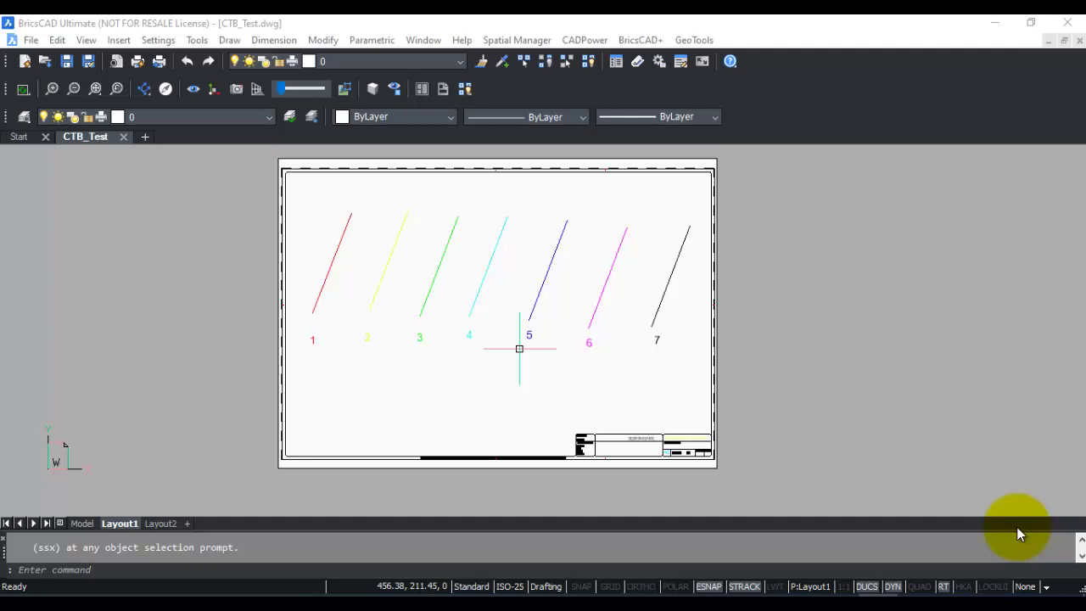
# Open Layout1's page setup and review the plot style tables, leaving it at None
pyautogui.rightClick(105, 523)
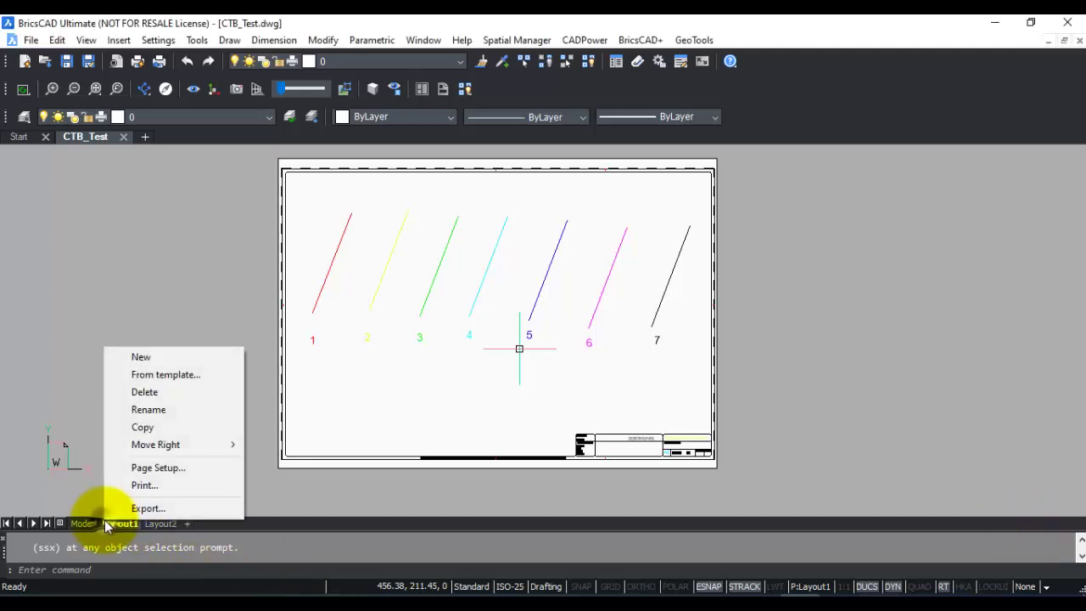
pyautogui.click(146, 467)
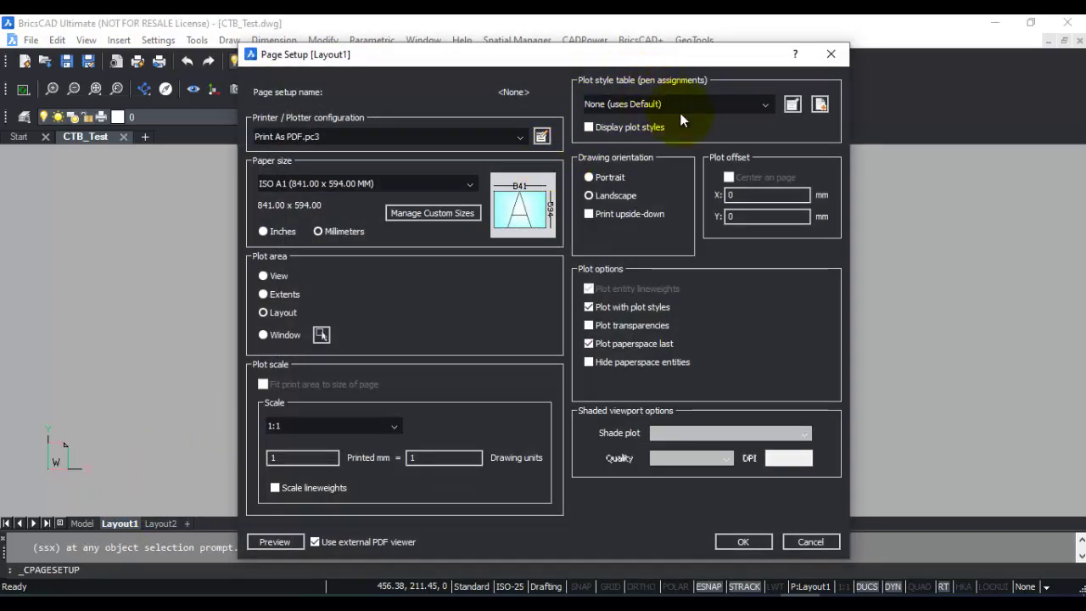
pyautogui.click(763, 104)
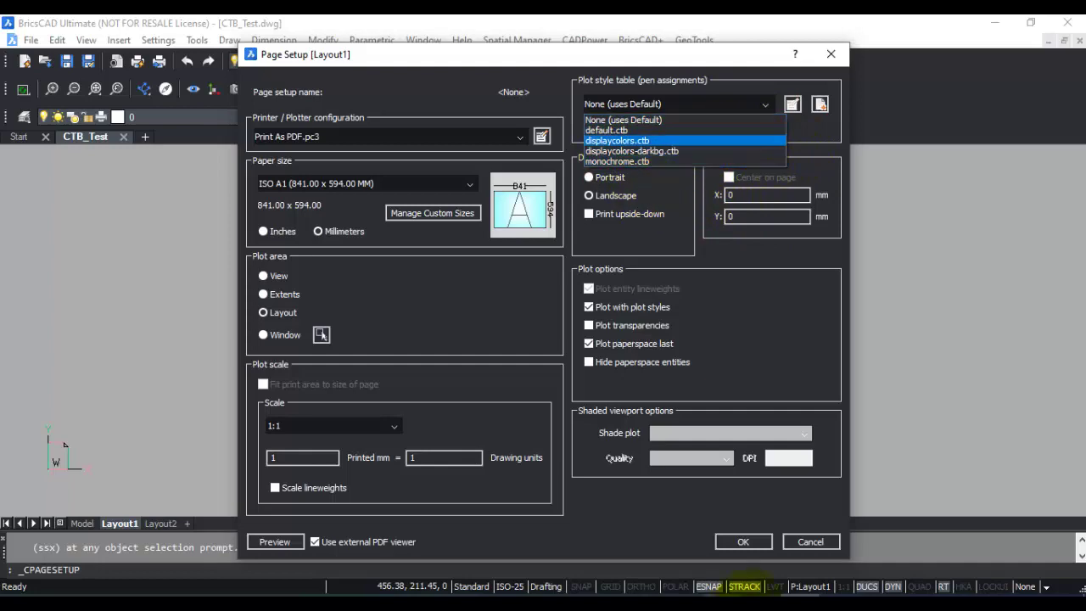
pyautogui.click(578, 50)
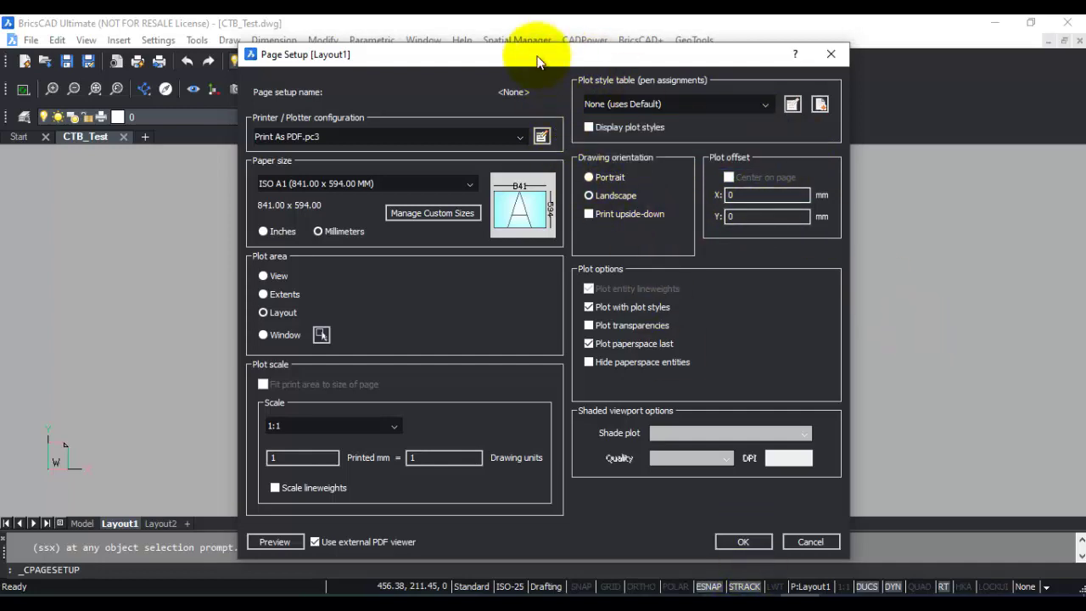
# Set Layout1's plot style table to default.ctb, keep Print As PDF.pc3, and apply the page setup
pyautogui.moveTo(534, 54)
pyautogui.mouseDown()
pyautogui.moveTo(817, 234)
pyautogui.moveTo(936, 351)
pyautogui.mouseUp()
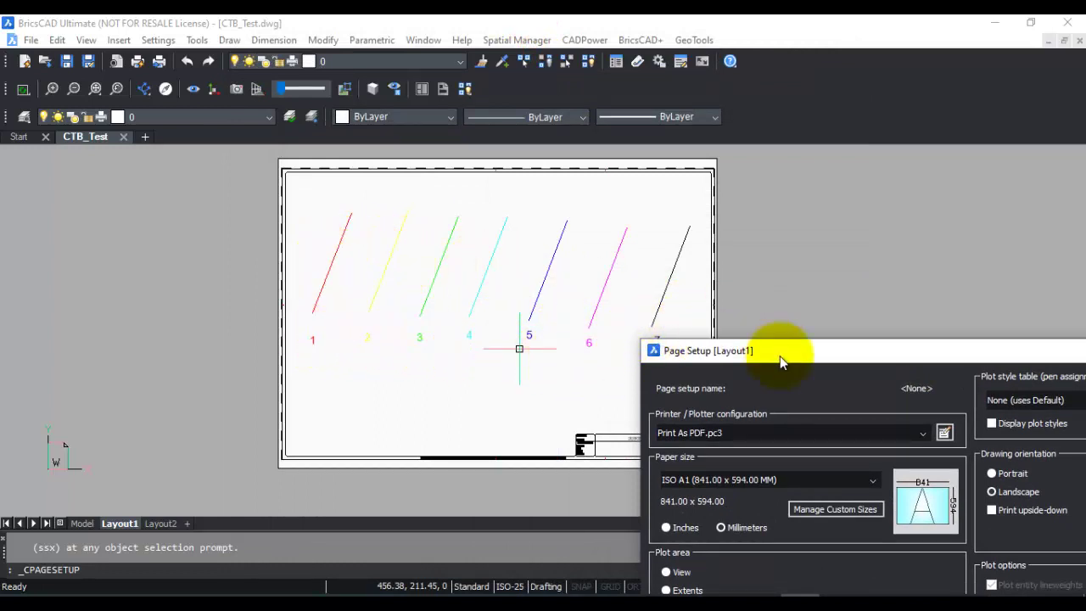
pyautogui.moveTo(779, 355); pyautogui.dragTo(418, 168)
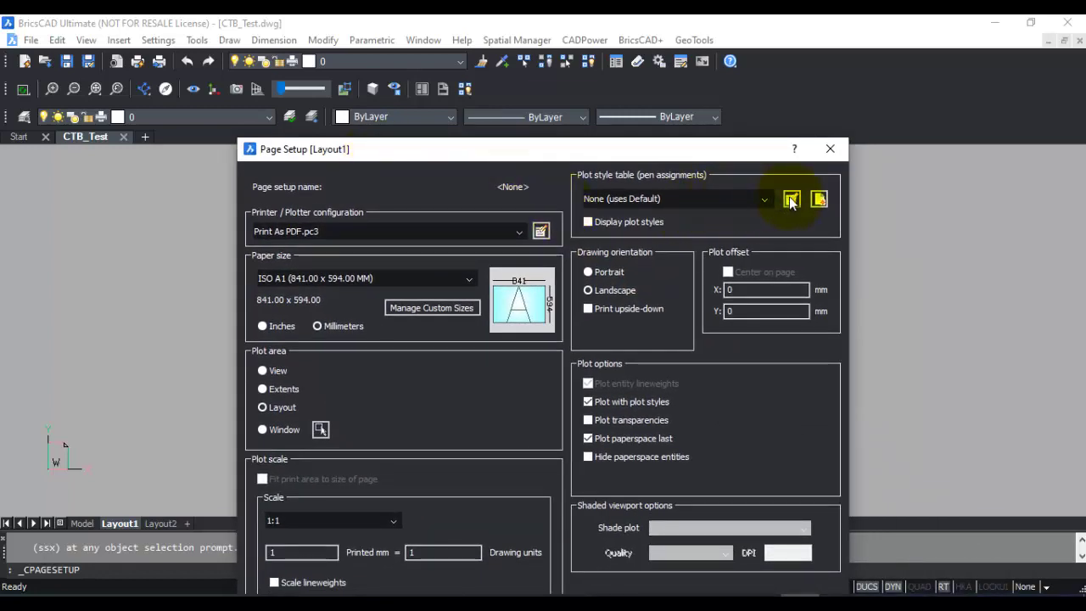
pyautogui.click(763, 200)
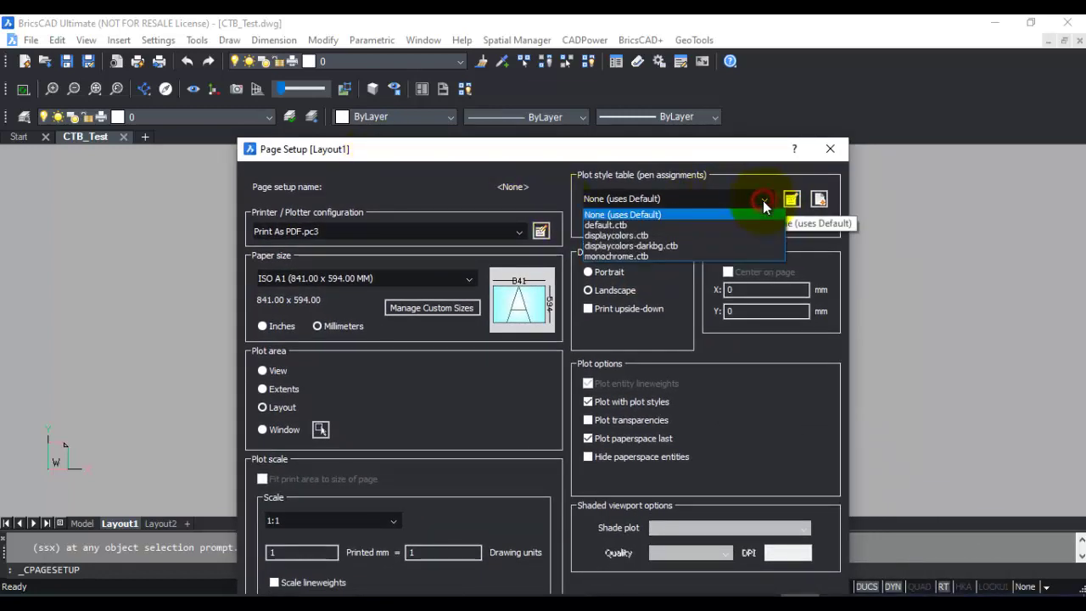
pyautogui.click(614, 227)
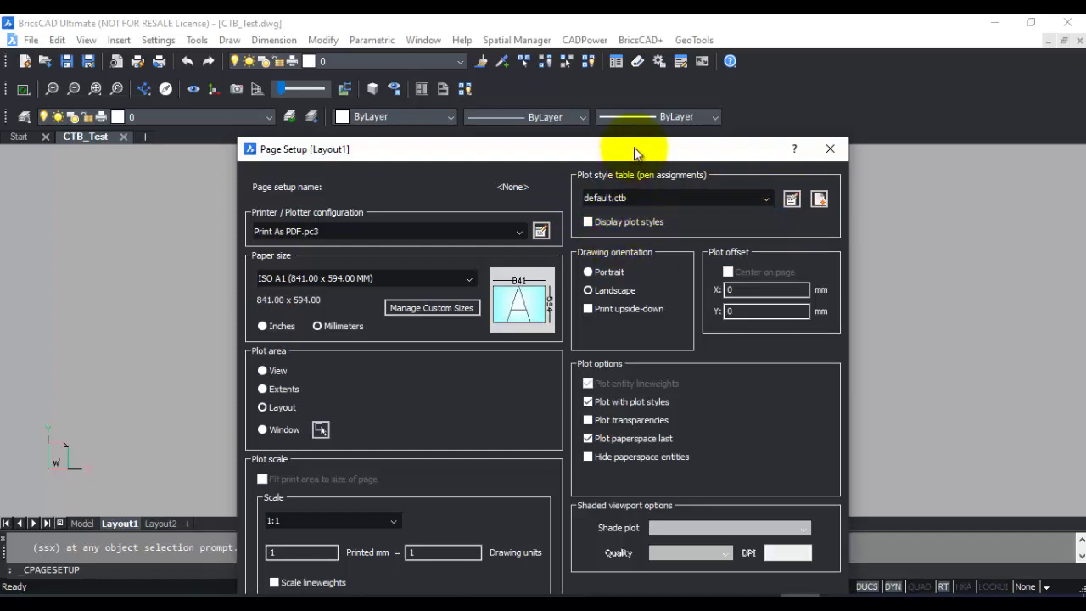
pyautogui.moveTo(634, 148); pyautogui.dragTo(652, 77)
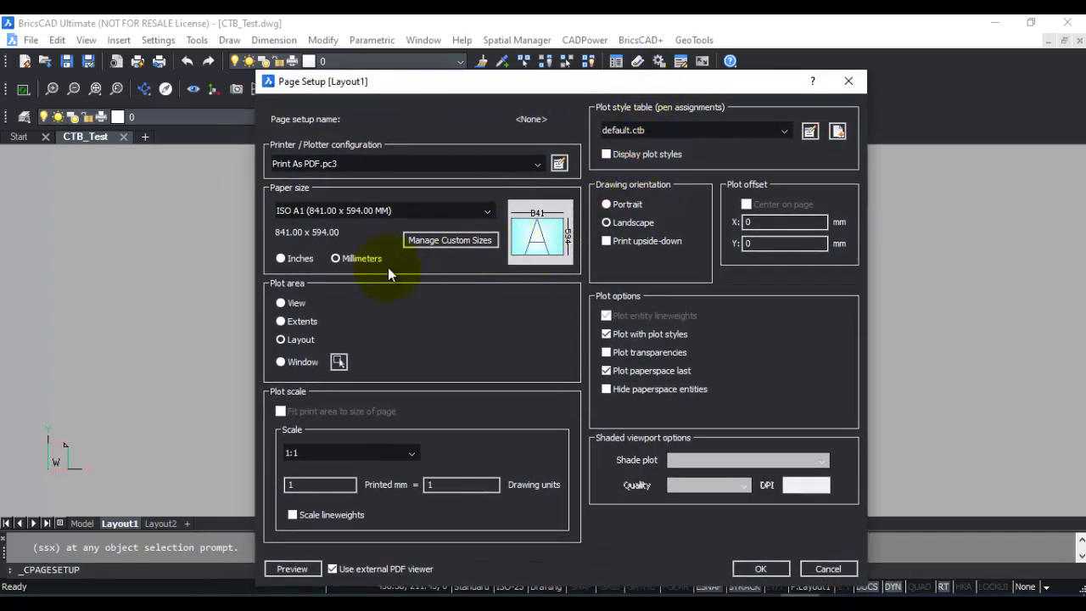
pyautogui.click(328, 164)
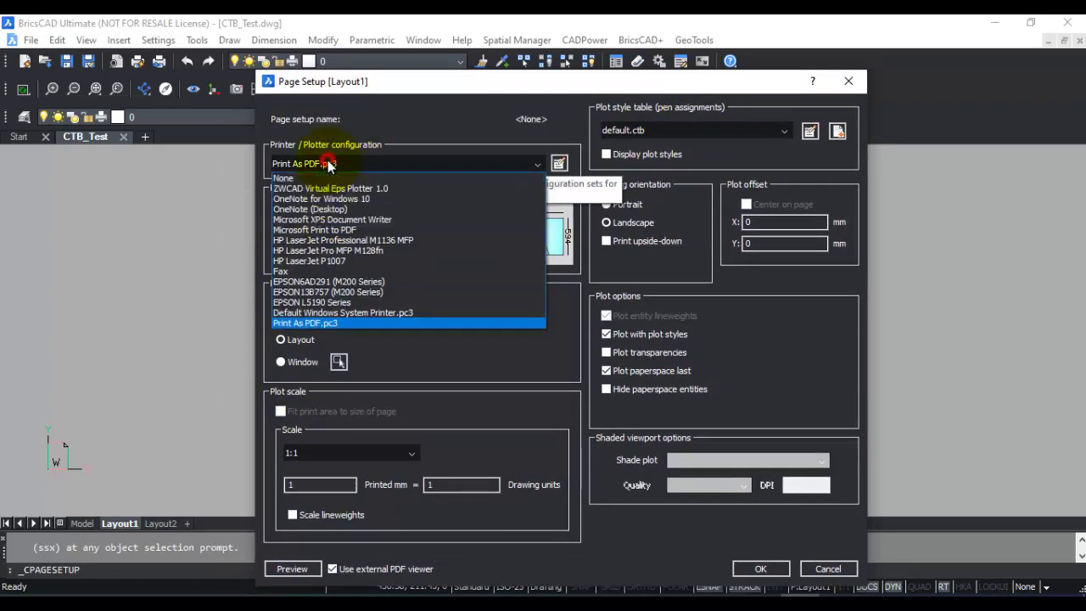
pyautogui.click(328, 164)
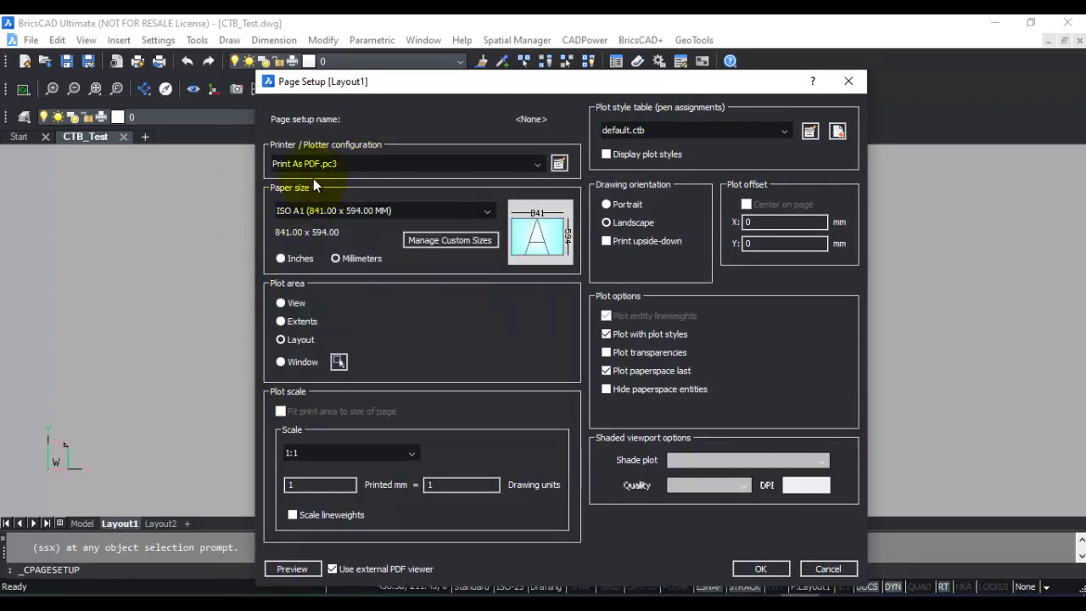
pyautogui.click(760, 568)
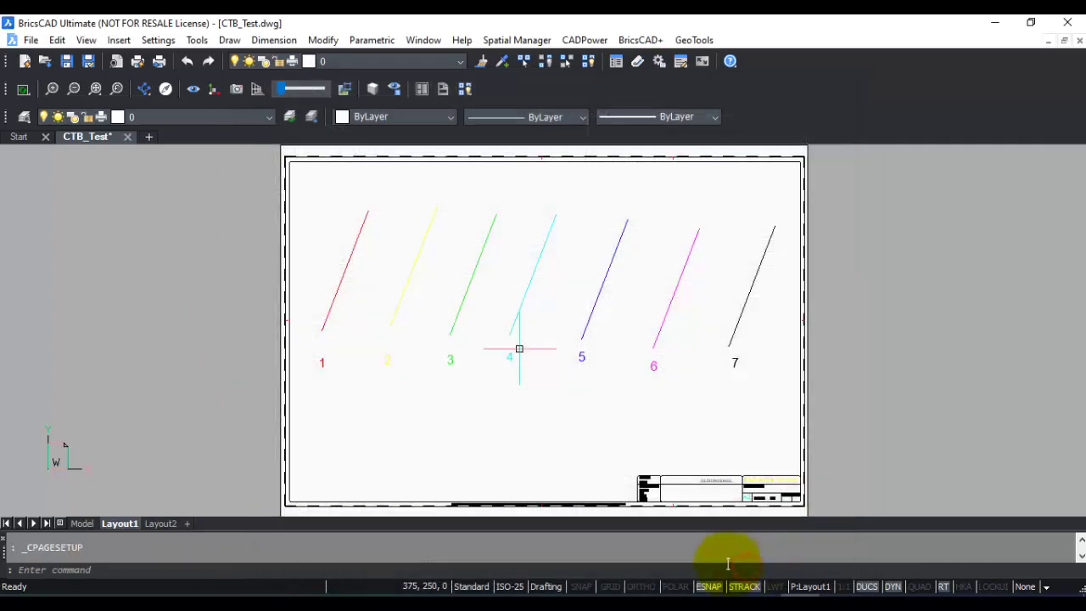
# Print Layout1 to CTB_Test-Layout1.pdf on the New Volume (F:) drive
pyautogui.rightClick(125, 526)
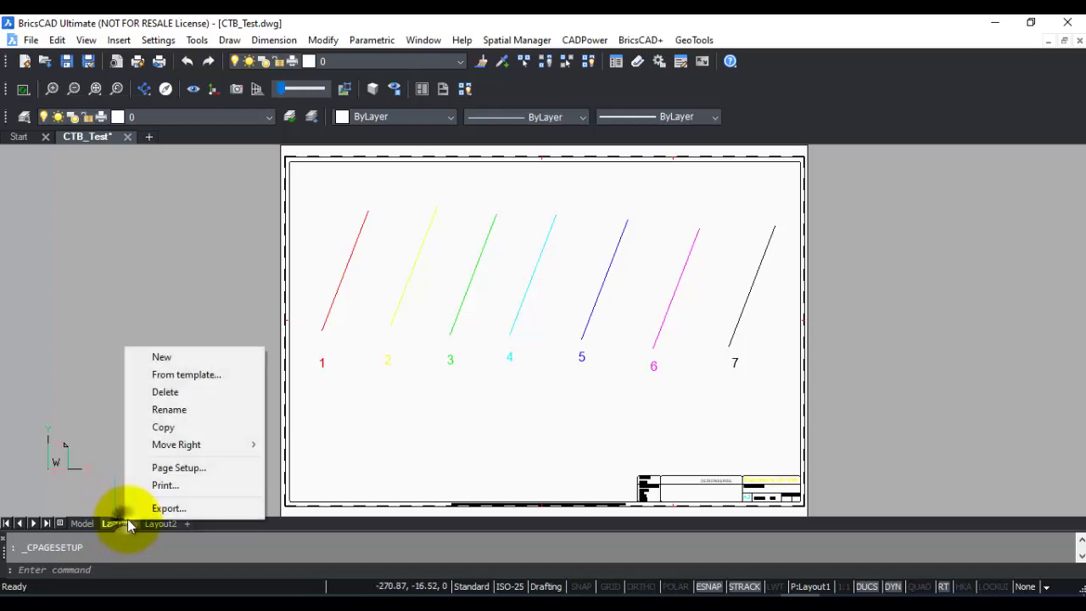
pyautogui.click(163, 485)
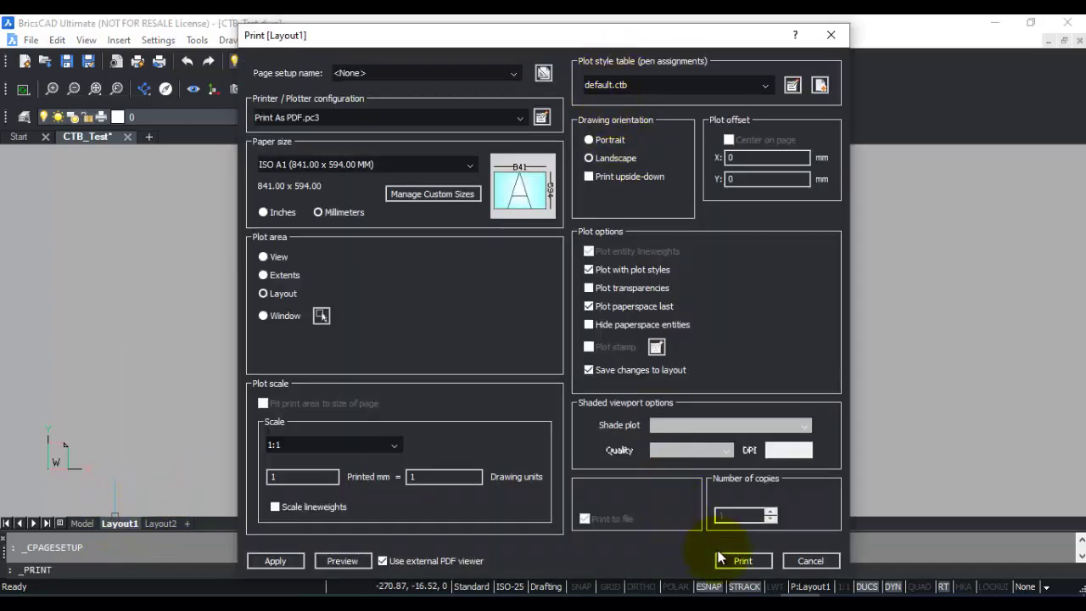
pyautogui.click(733, 556)
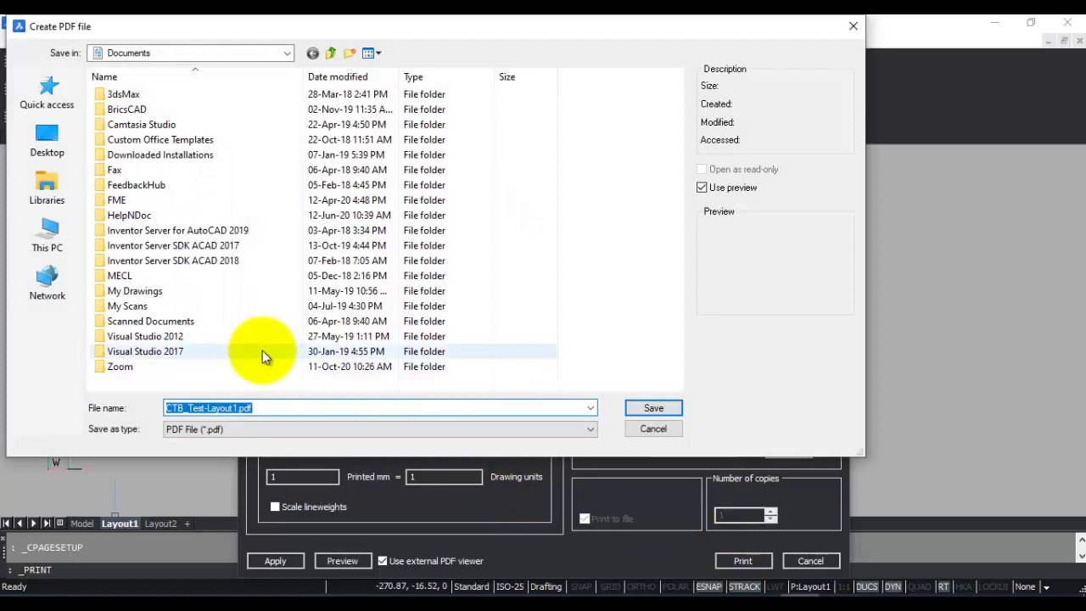
pyautogui.click(140, 53)
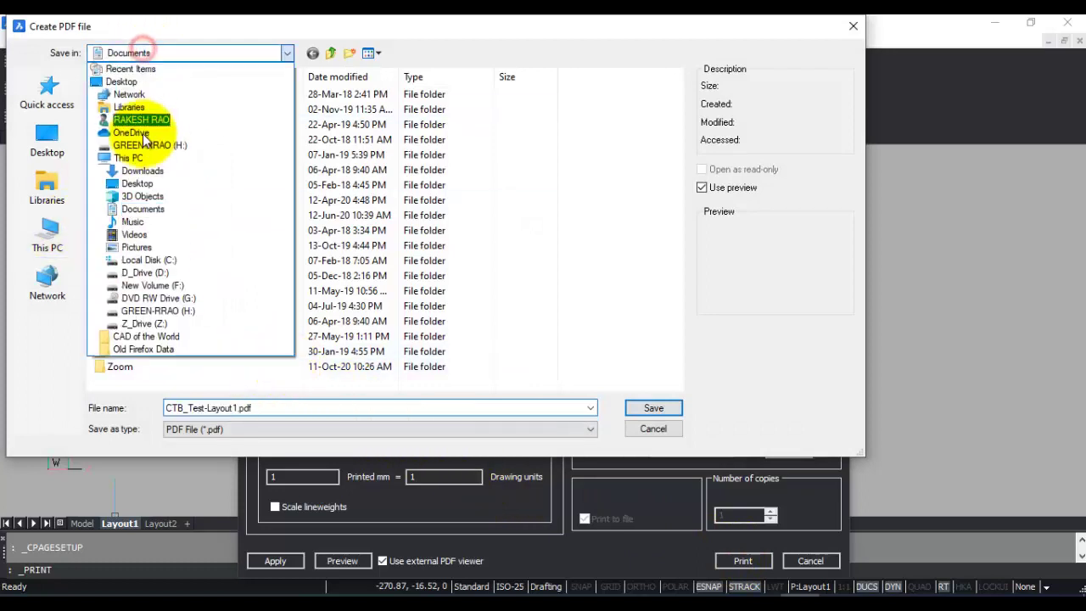
pyautogui.click(149, 358)
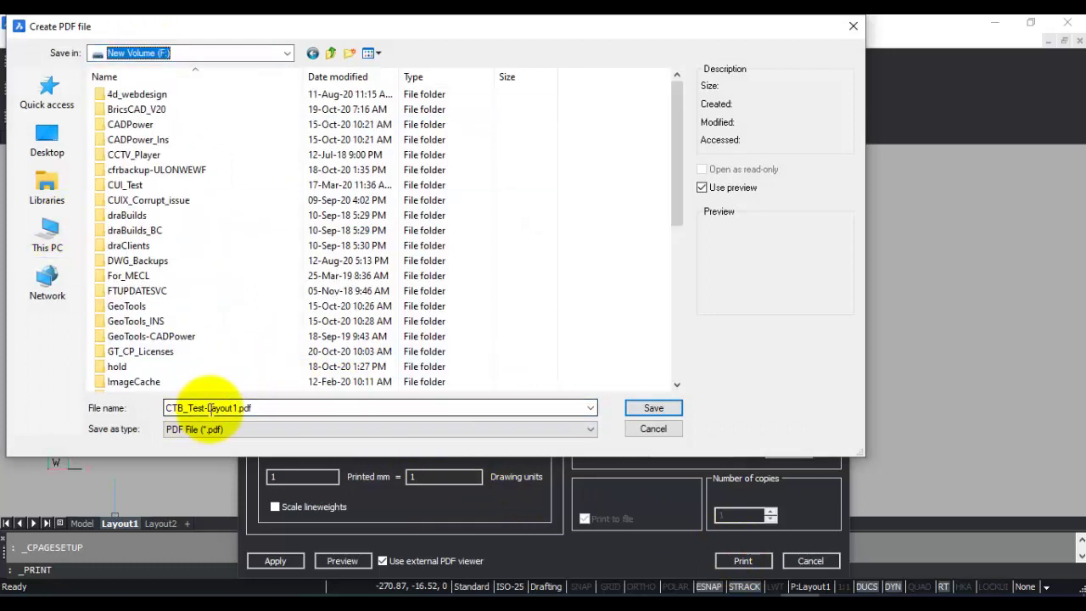
pyautogui.click(646, 408)
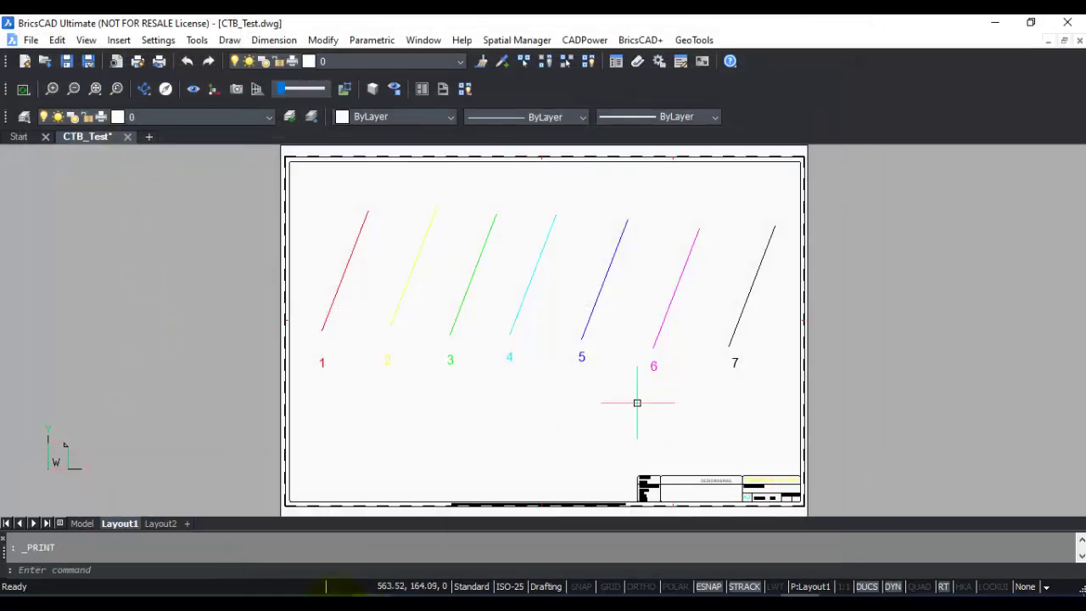
pyautogui.hotkey('alt', 'Tab')
# Open CTB_Test-Layout1.pdf from Total Commander's left panel, close it, and return to BricsCAD
pyautogui.click(181, 408)
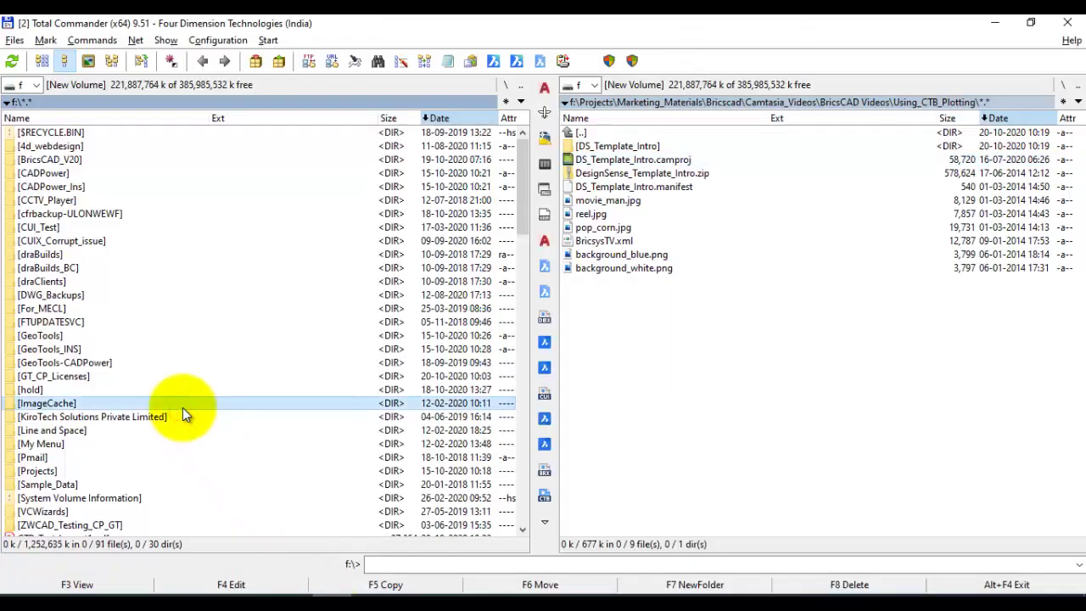
pyautogui.press('Down')
pyautogui.press('Down')
pyautogui.press('Down')
pyautogui.press('Down')
pyautogui.press('Down')
pyautogui.press('Down')
pyautogui.press('Down')
pyautogui.press('Down')
pyautogui.press('Down')
pyautogui.press('Down')
pyautogui.press('Down')
pyautogui.press('Down')
pyautogui.press('Down')
pyautogui.press('Down')
pyautogui.press('Down')
pyautogui.press('Down')
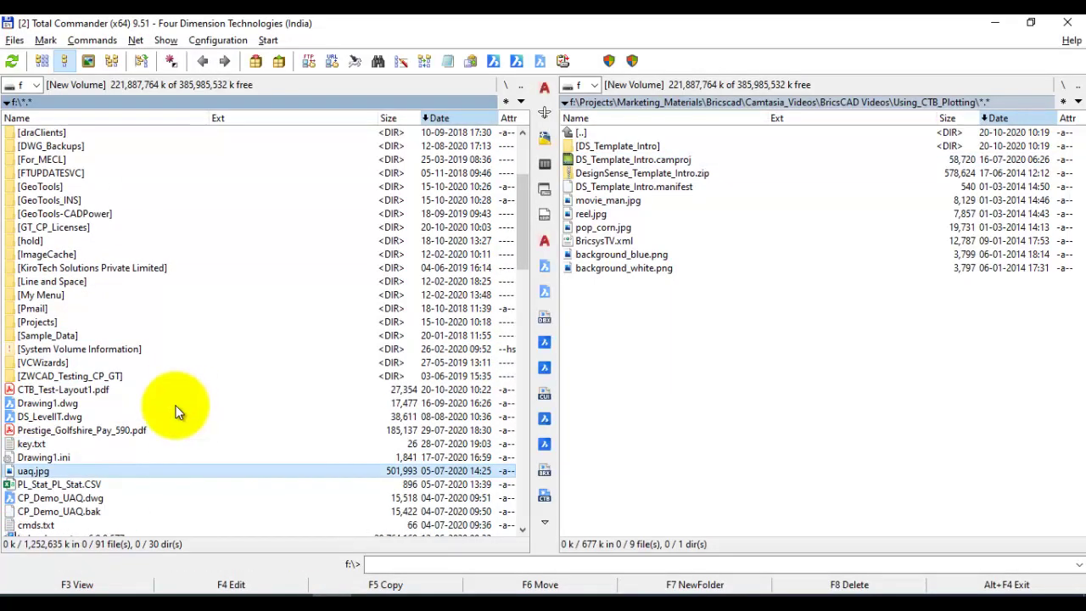
pyautogui.doubleClick(151, 389)
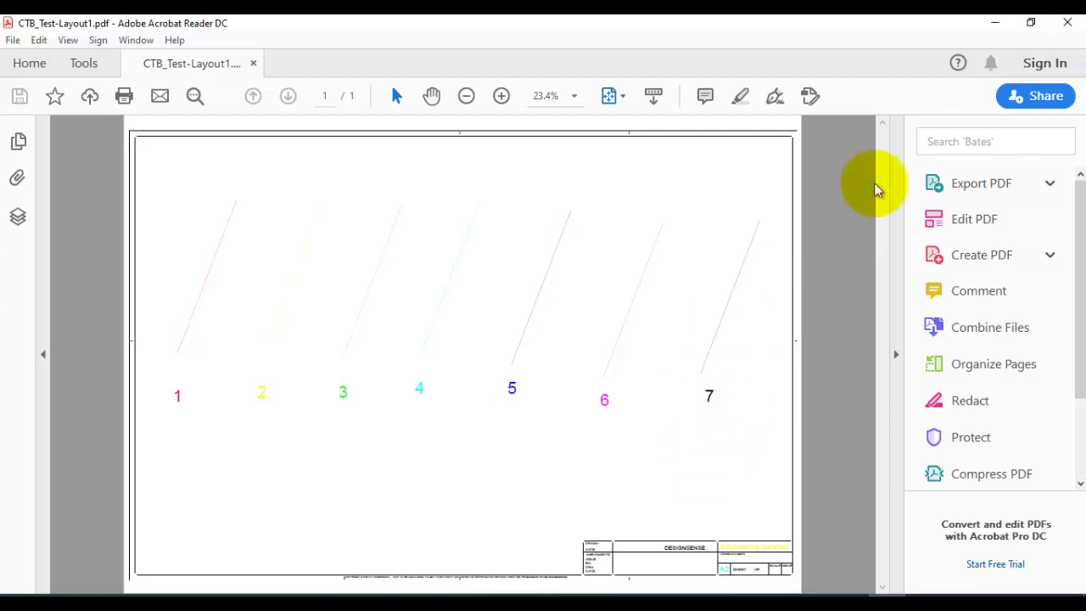
pyautogui.click(1066, 22)
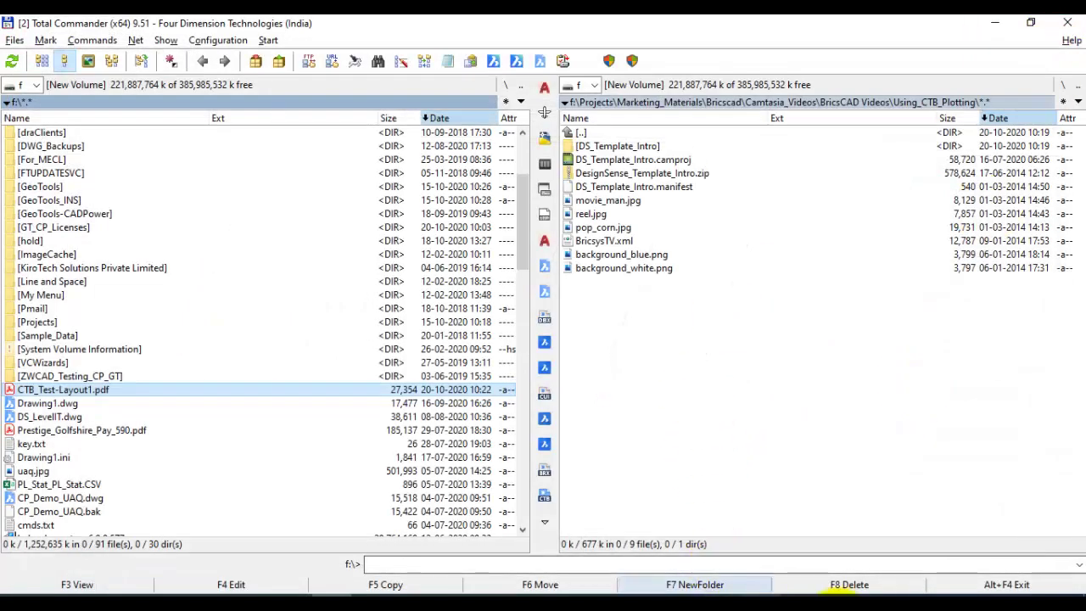
pyautogui.click(812, 594)
# Print Layout1 to PDF using the monochrome.ctb plot style table
pyautogui.rightClick(116, 523)
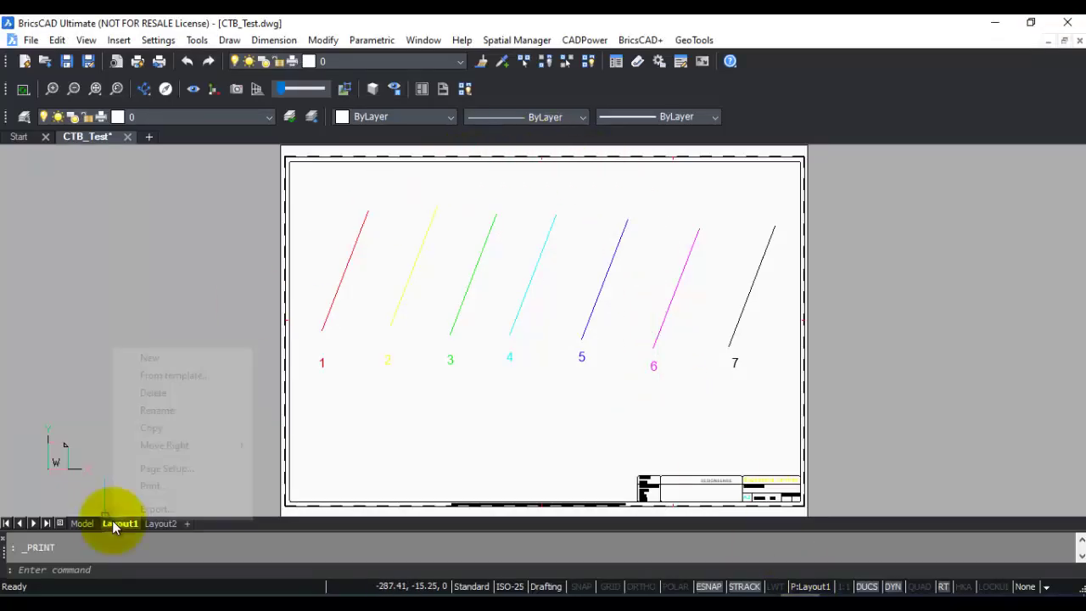
pyautogui.click(149, 485)
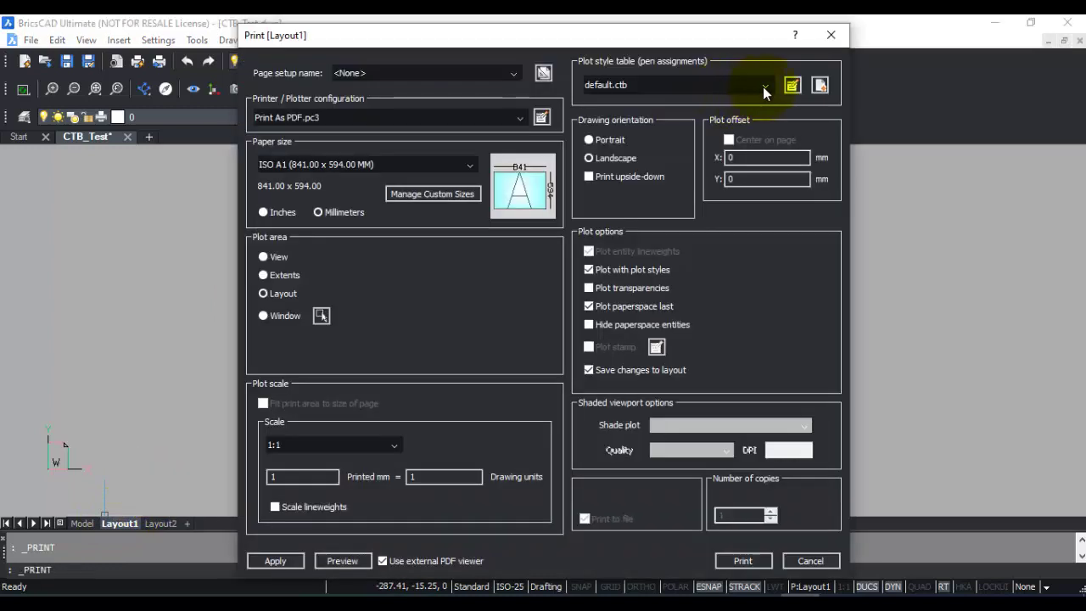
pyautogui.click(763, 88)
pyautogui.click(617, 142)
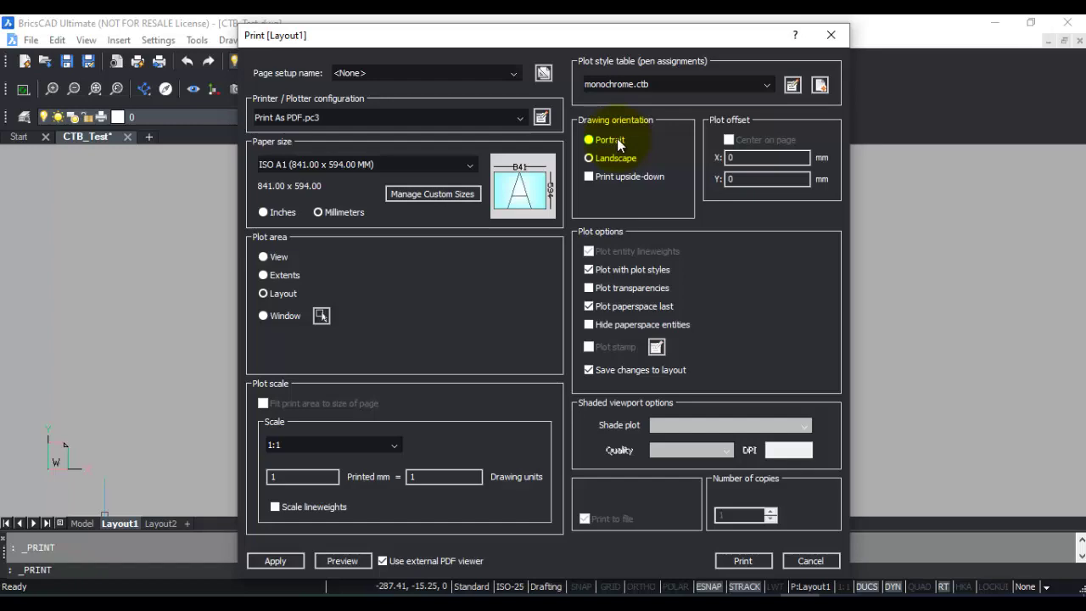
pyautogui.click(740, 562)
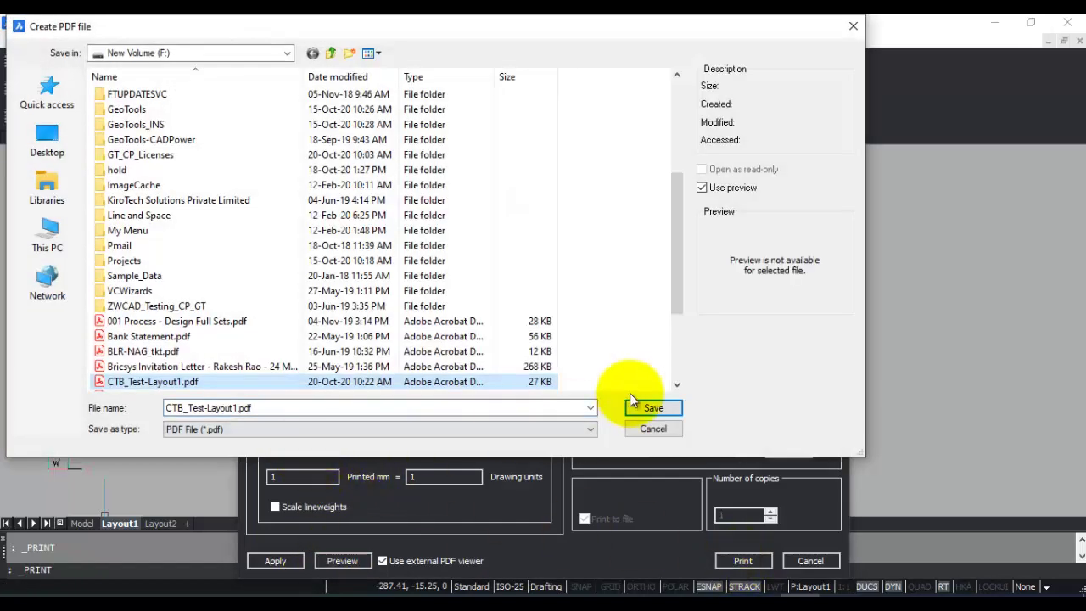
# Save the monochrome PDF, view it in Acrobat Reader, then close it
pyautogui.click(645, 406)
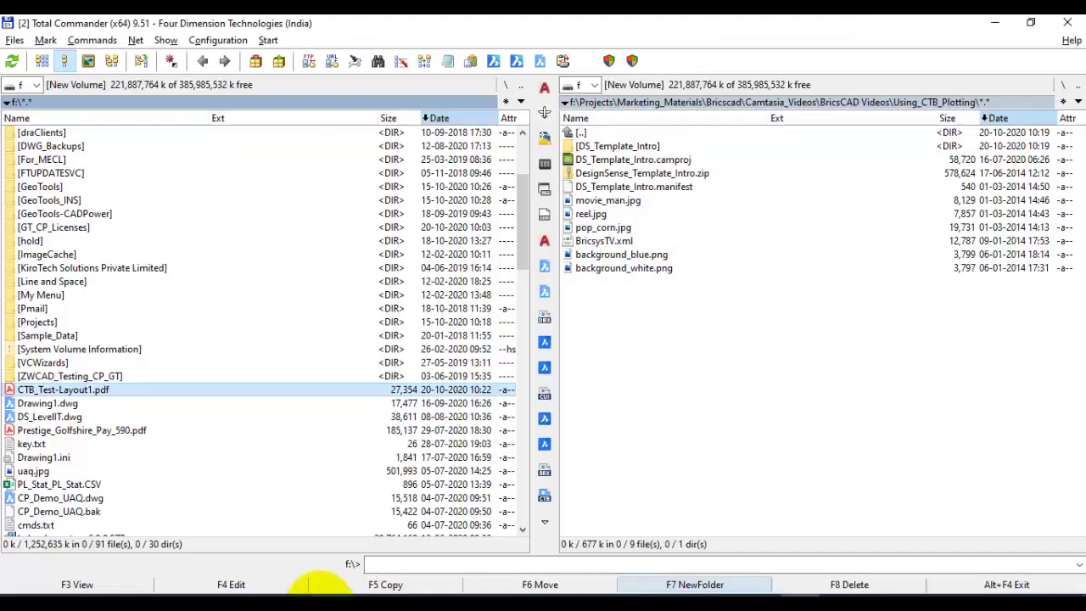
pyautogui.doubleClick(38, 388)
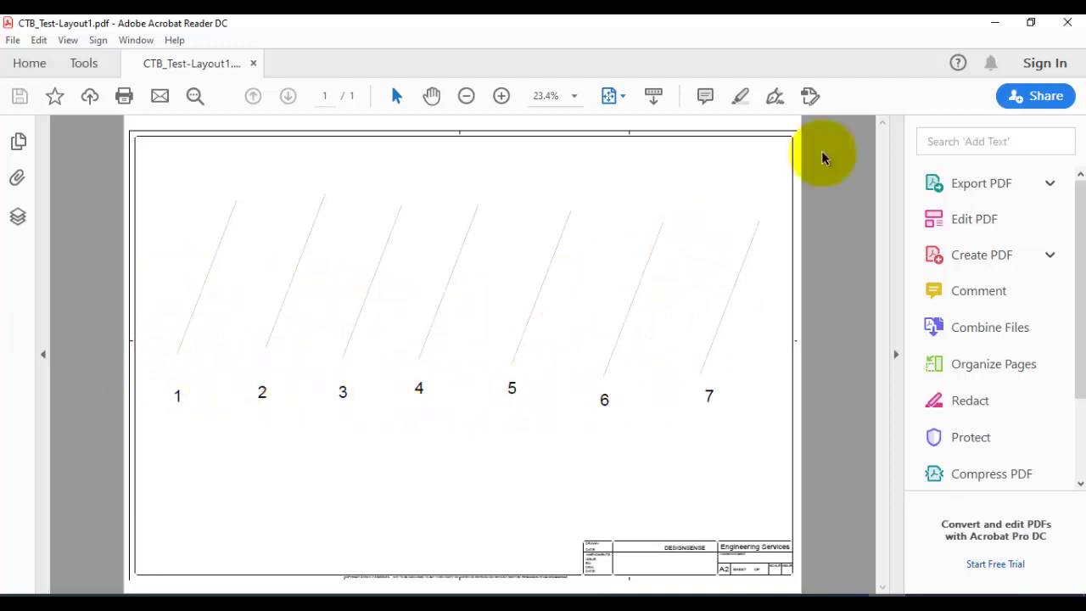
pyautogui.click(1063, 23)
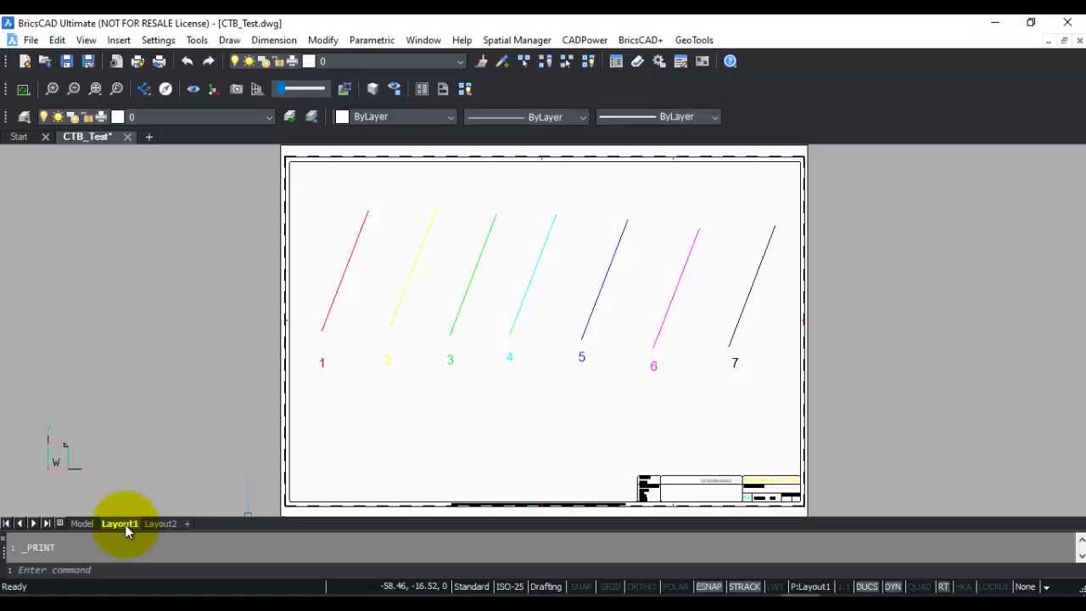
# From Layout1's Print dialog, create a new color-dependent plot style table named R
pyautogui.rightClick(124, 524)
pyautogui.click(161, 489)
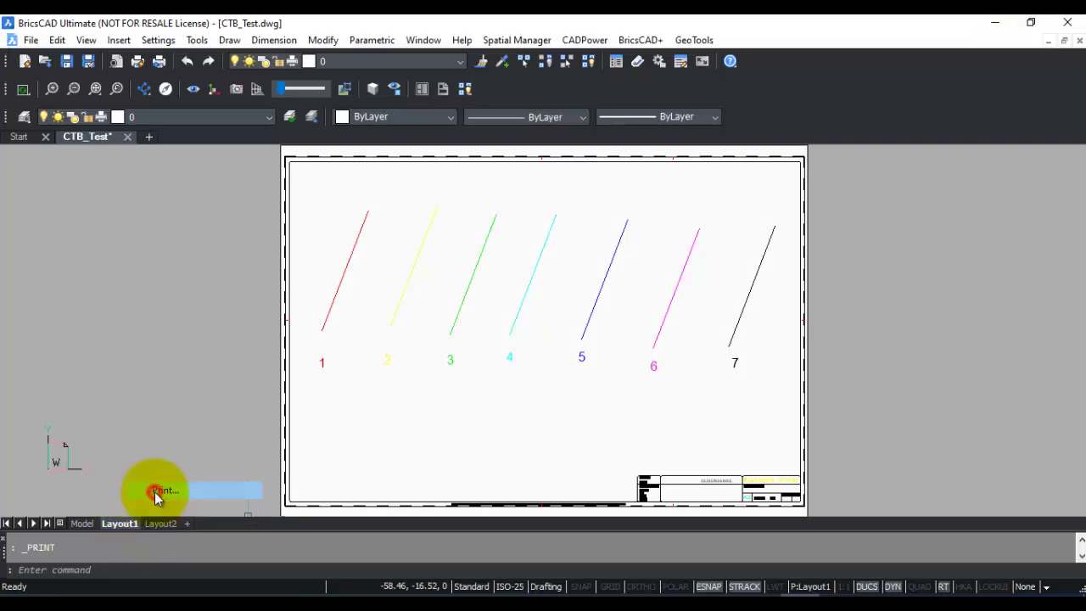
pyautogui.rightClick(119, 524)
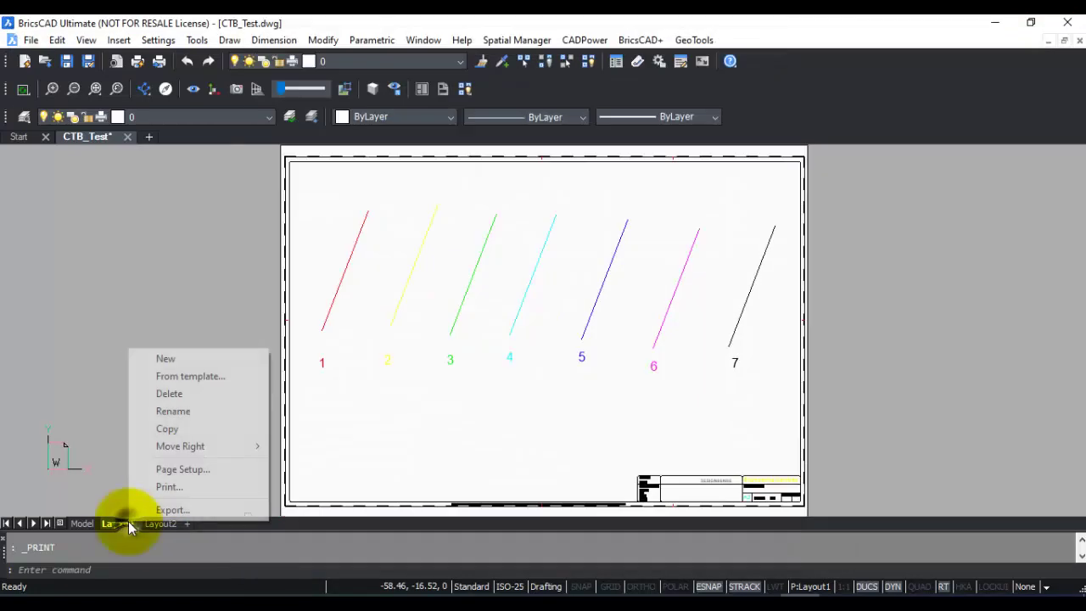
pyautogui.click(173, 489)
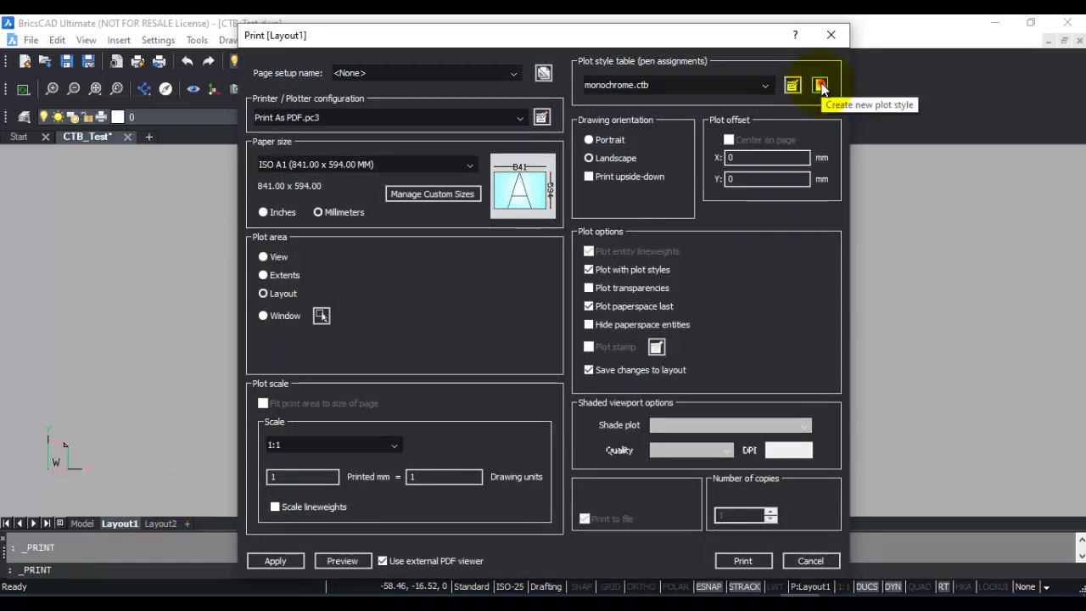
pyautogui.click(819, 85)
pyautogui.write('RAKESH')
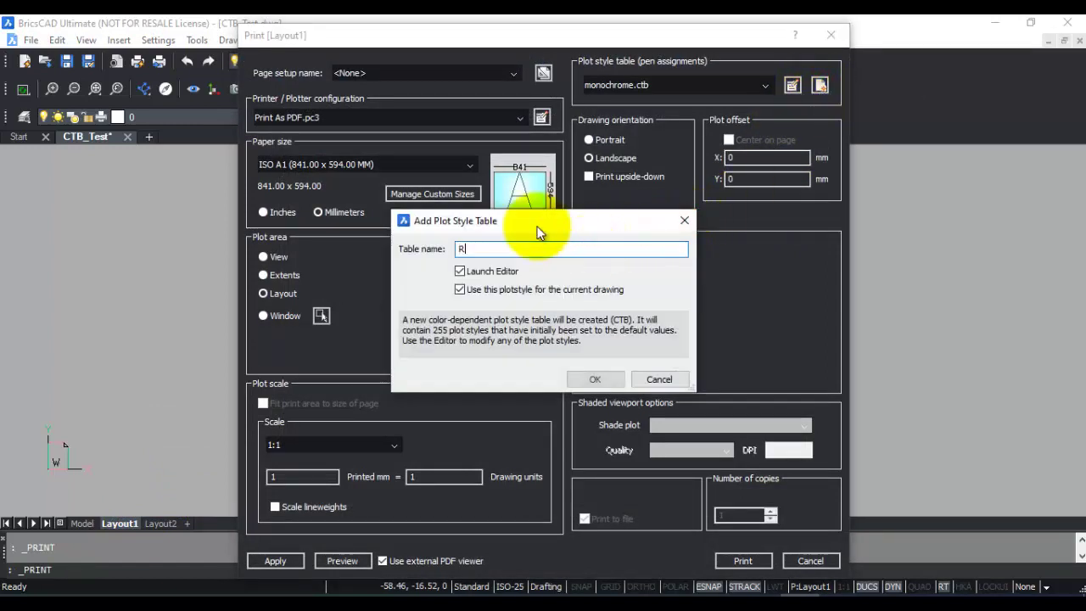
pyautogui.click(593, 379)
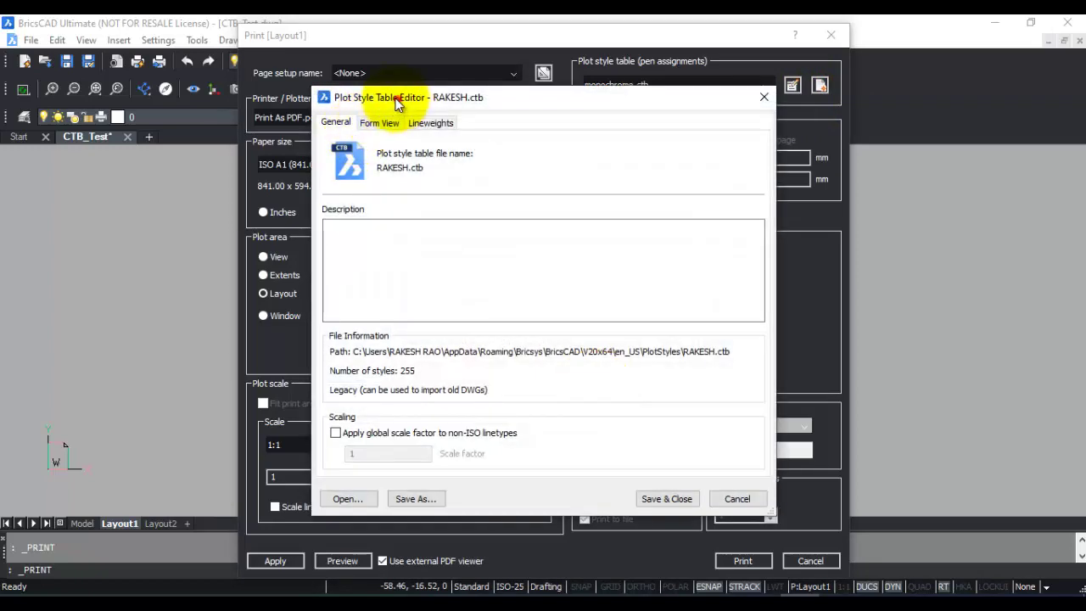
# Look over the new table's Form View and lineweight list in the Plot Style Table Editor
pyautogui.moveTo(395, 102); pyautogui.dragTo(227, 74)
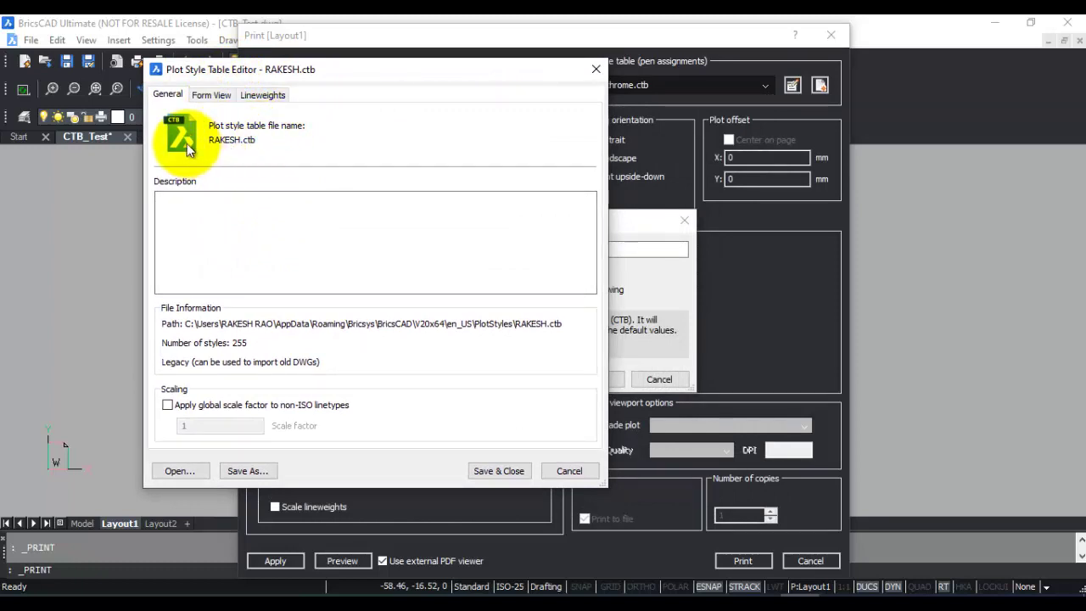
pyautogui.click(208, 96)
pyautogui.click(246, 95)
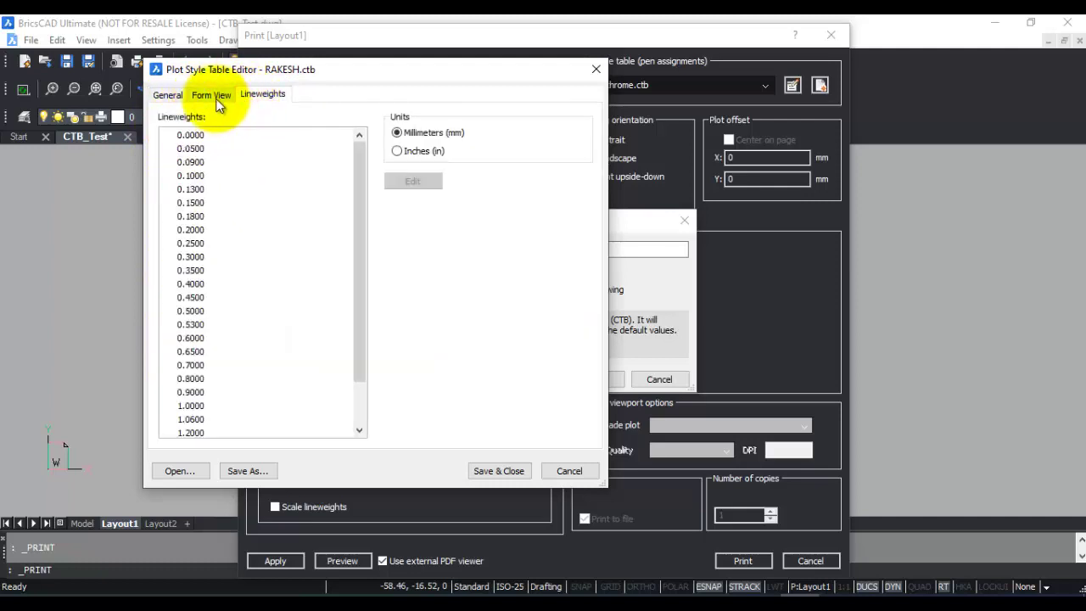
pyautogui.click(213, 96)
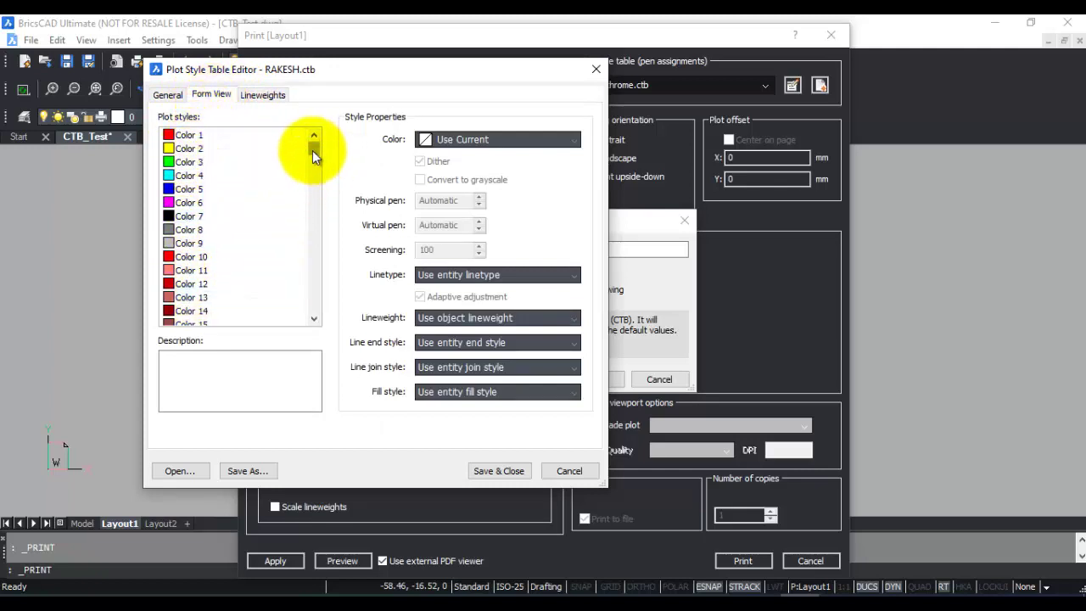
pyautogui.moveTo(312, 150); pyautogui.dragTo(346, 96)
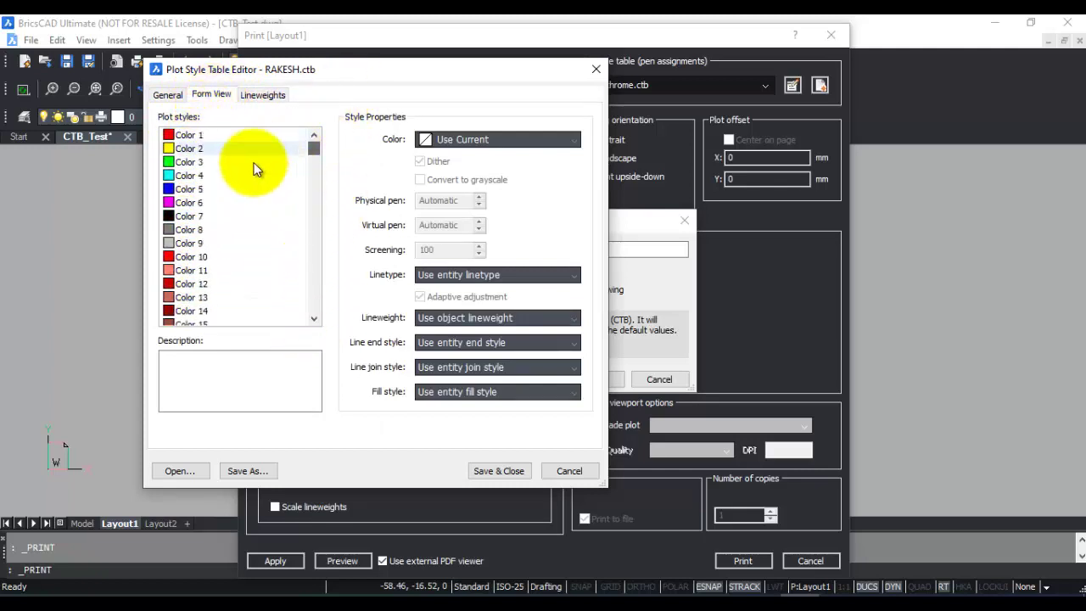
# Make plot Color 1 print Dashed with a 2.1100 mm lineweight
pyautogui.click(189, 135)
pyautogui.click(463, 275)
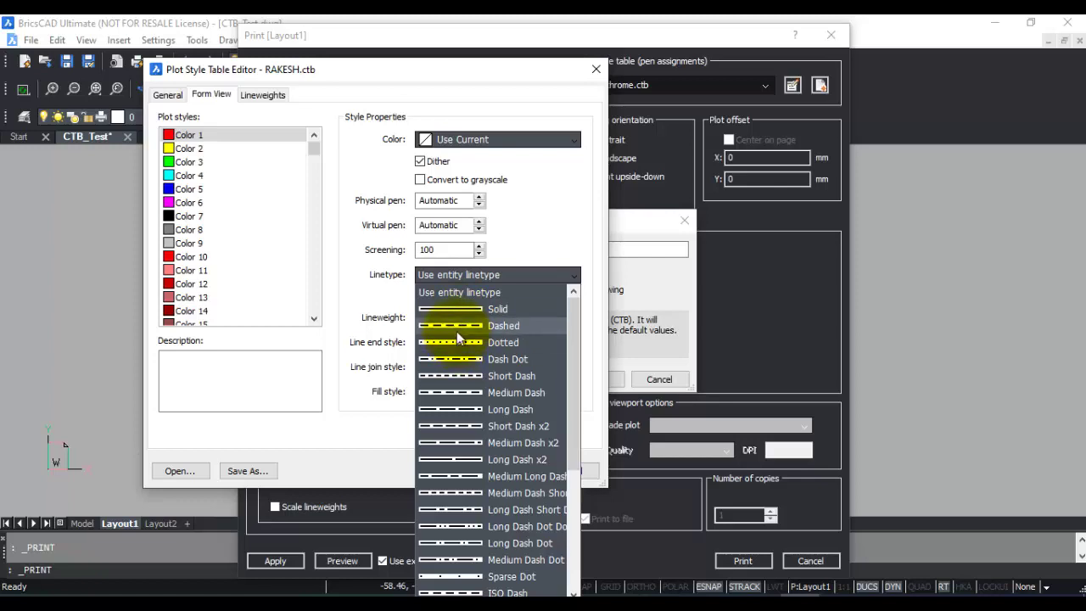
pyautogui.click(458, 326)
pyautogui.click(439, 319)
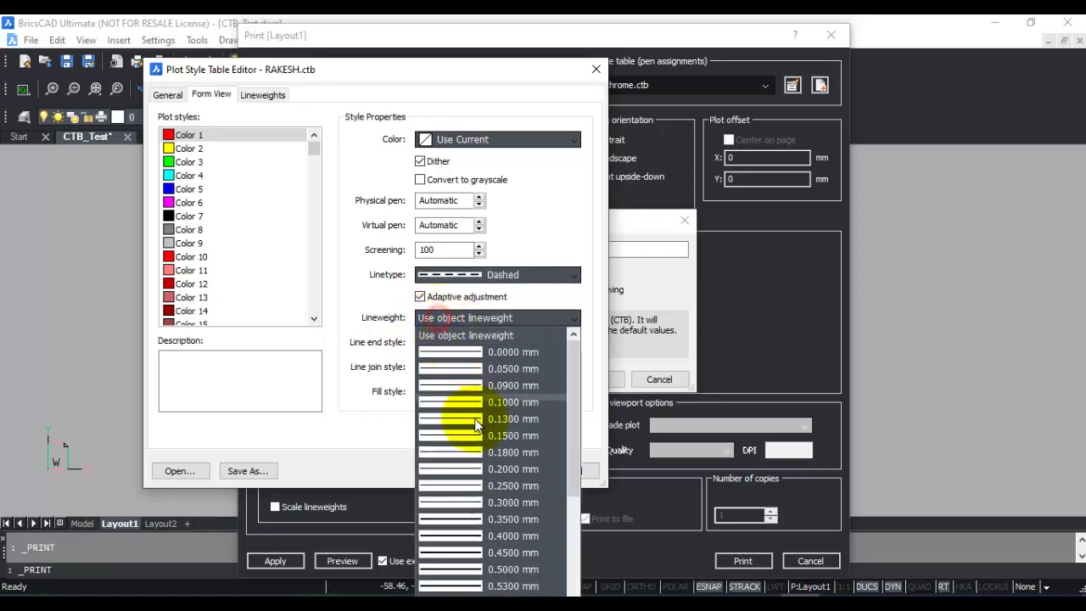
pyautogui.scroll(-3, 445, 583)
pyautogui.click(445, 586)
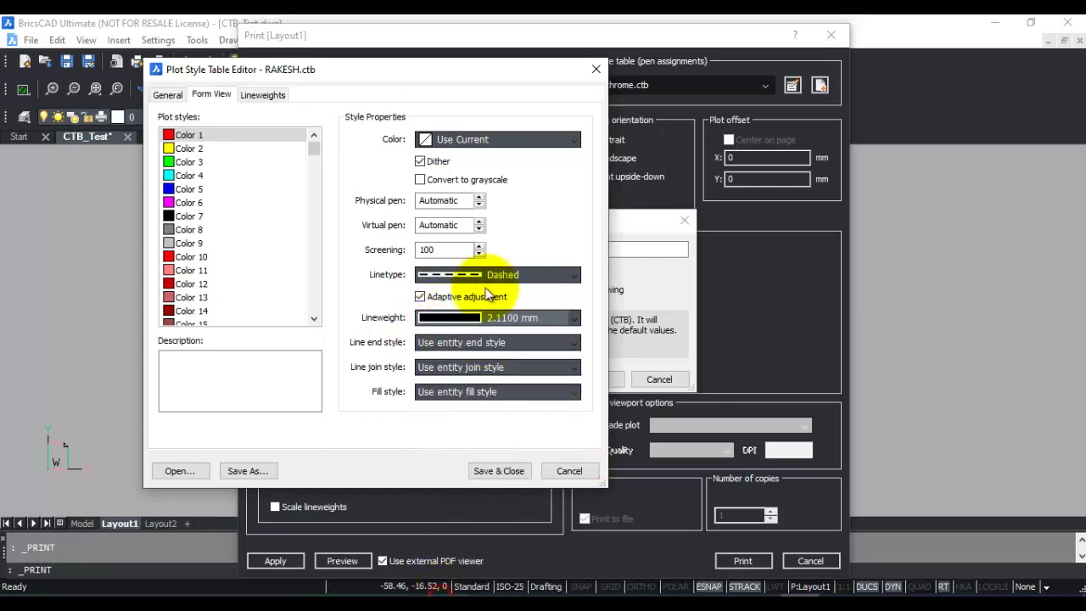
pyautogui.click(457, 346)
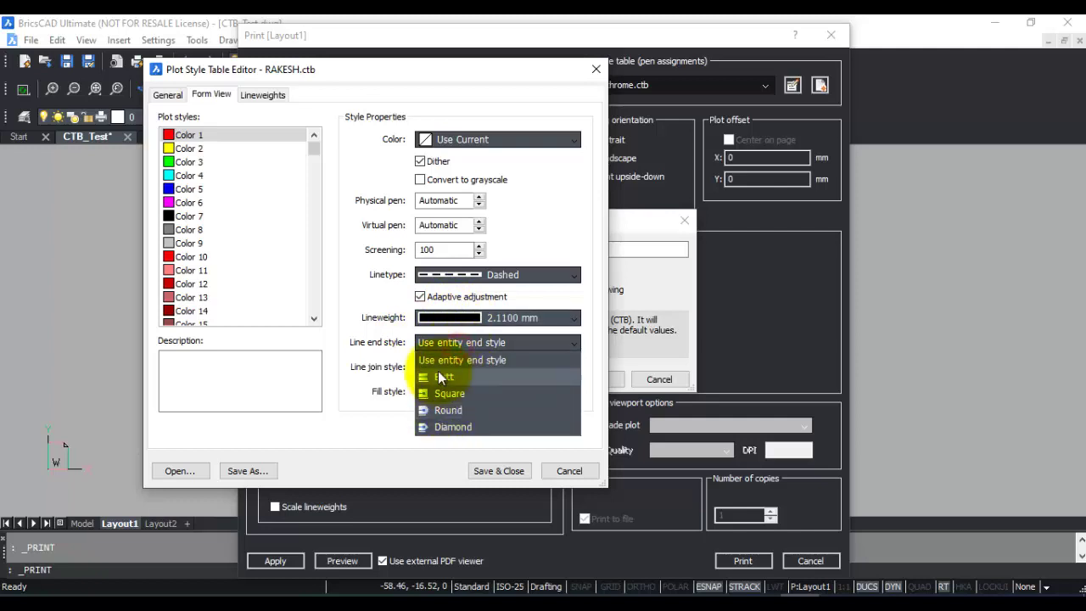
pyautogui.click(355, 360)
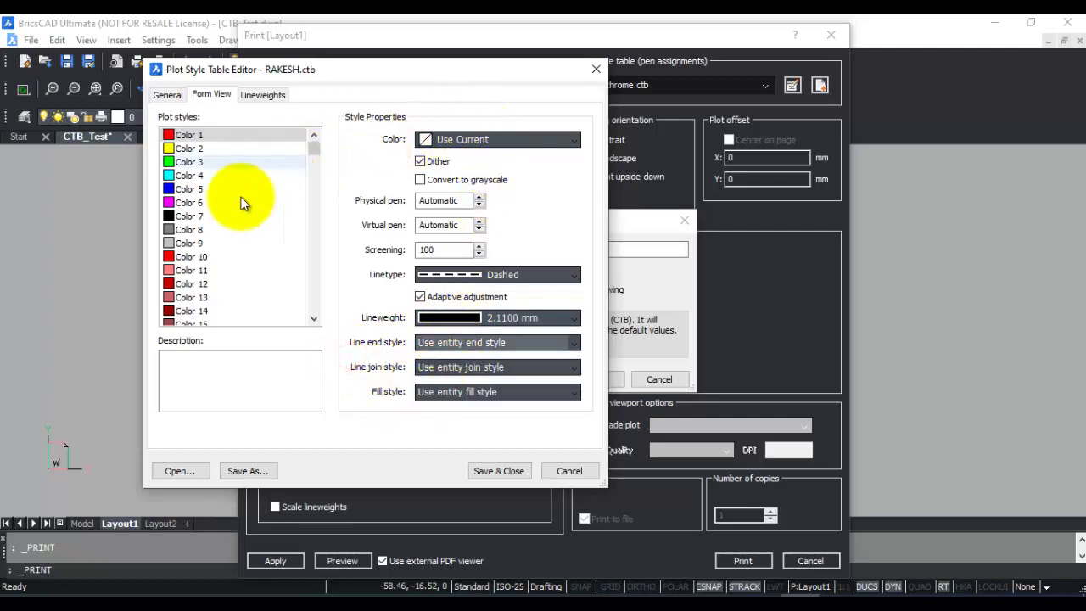
# Save the new table, print Layout1 with it, and open the resulting PDF
pyautogui.click(265, 93)
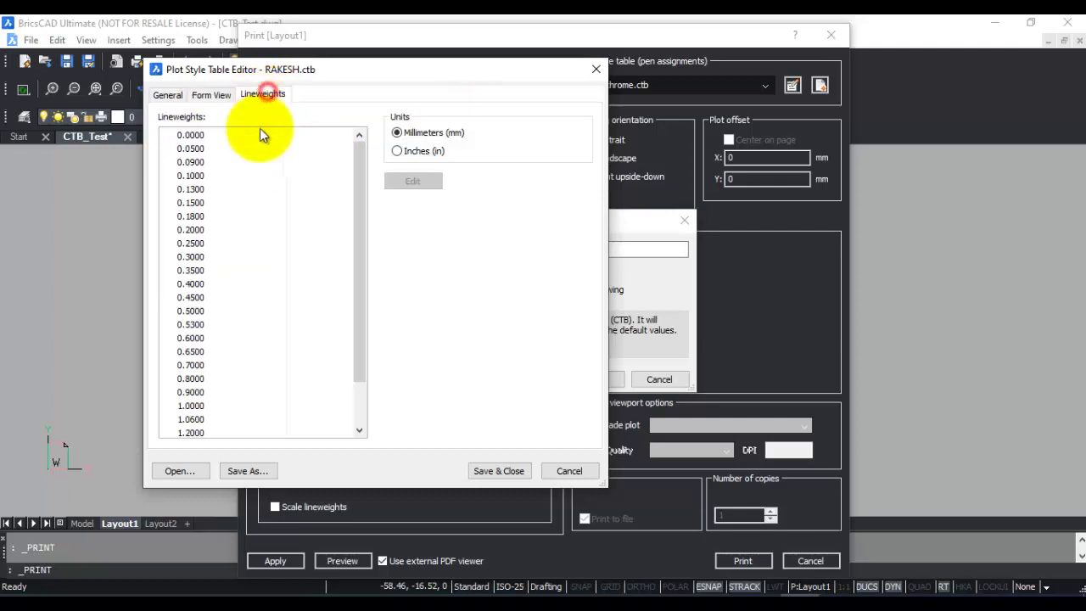
pyautogui.click(501, 470)
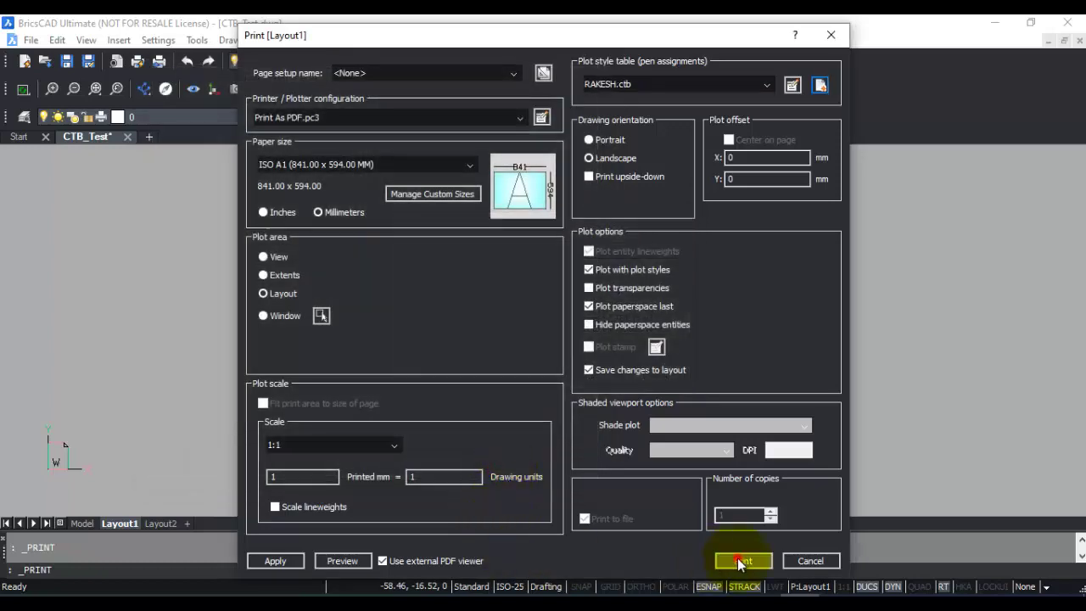
pyautogui.click(736, 560)
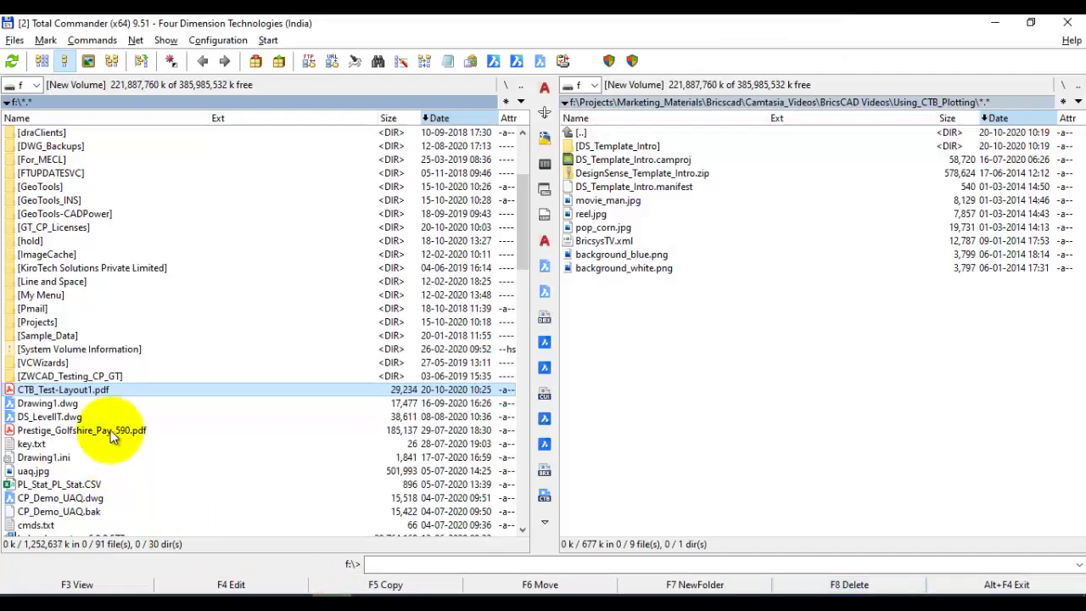
pyautogui.doubleClick(99, 389)
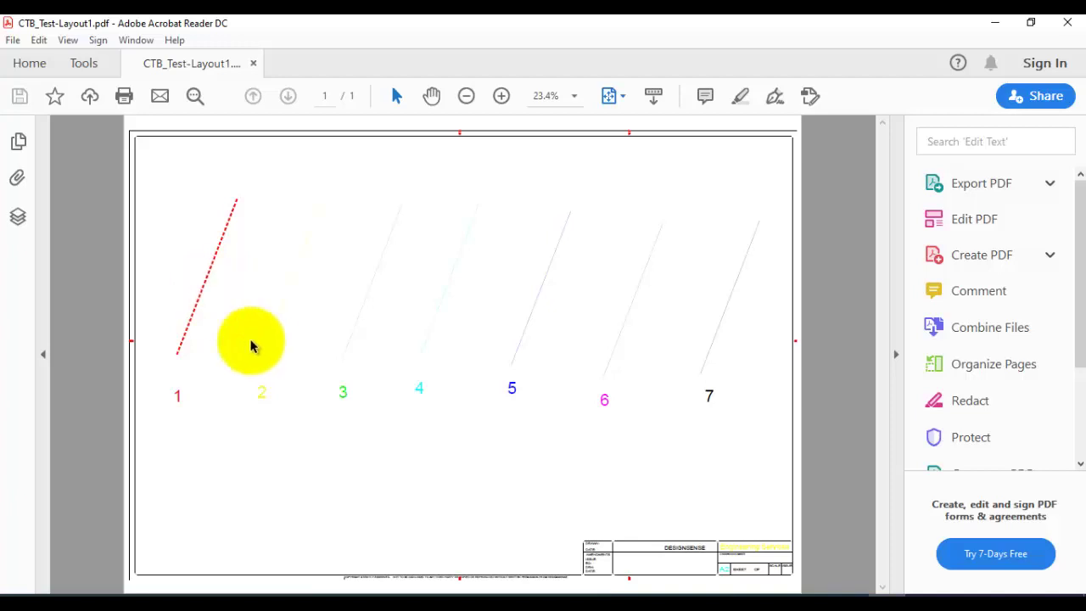
pyautogui.click(772, 593)
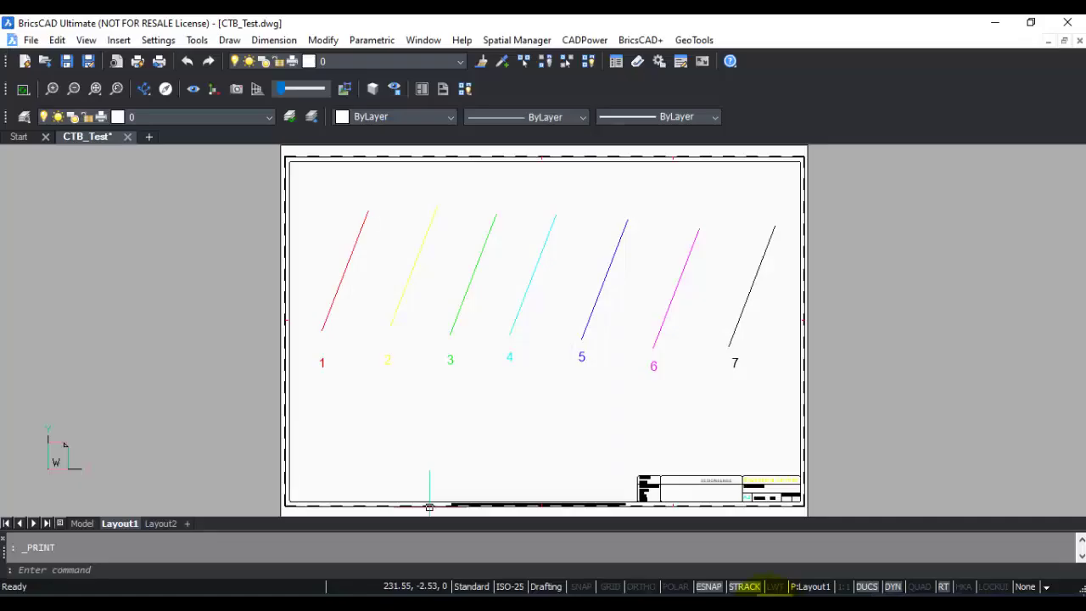